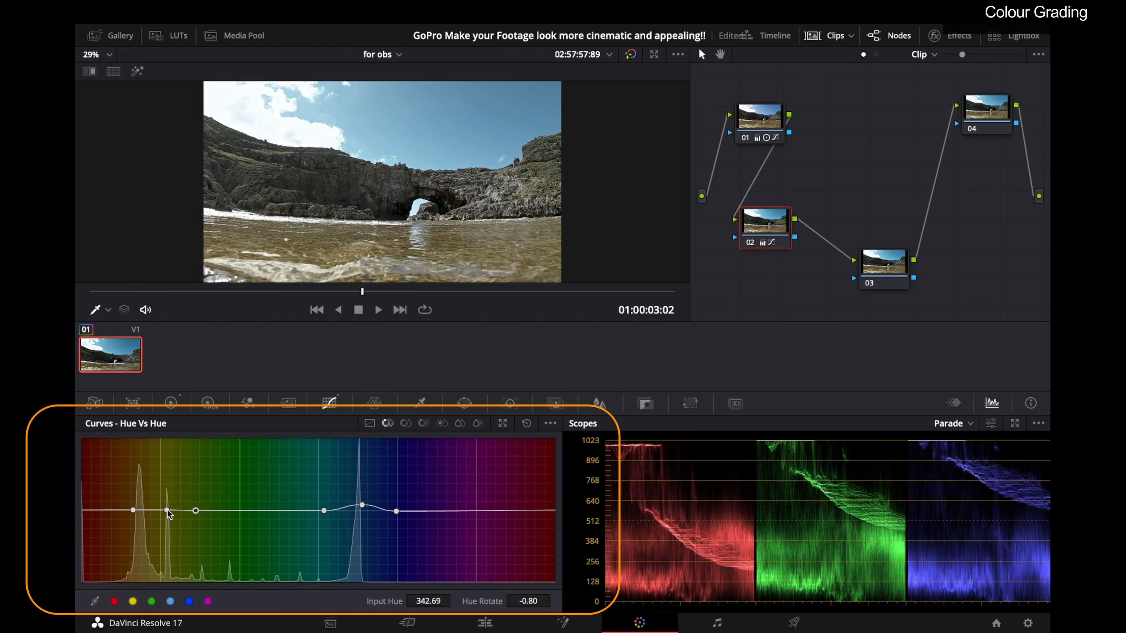
Step: Raise the yellow point on node 02's Hue Vs Hue curve to a hue rotate of 32.80 and add control points in the green range
drag(165, 510, 166, 497)
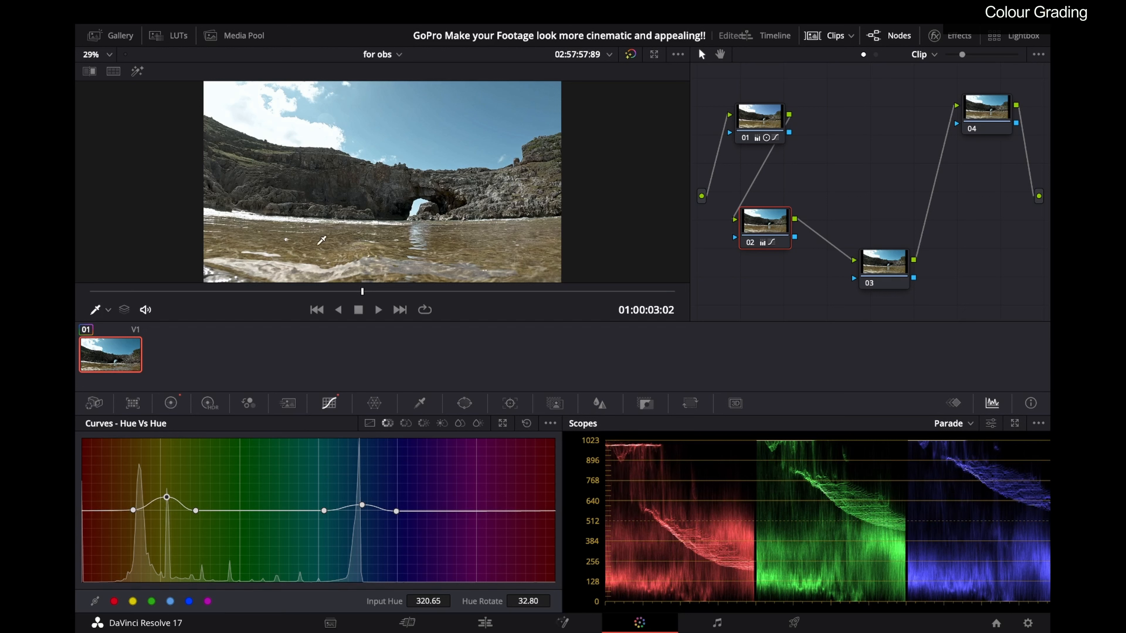
click(295, 240)
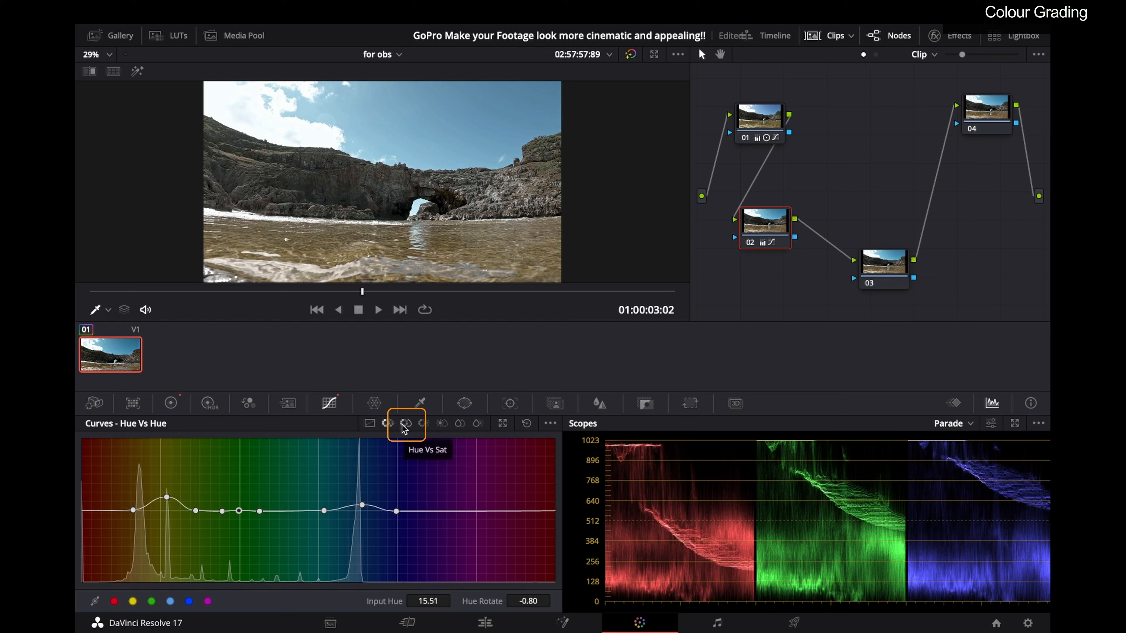
Step: Boost the sky's blue range on the Hue Vs Sat curve to a saturation of 1.44 at input hue 98.29
click(406, 424)
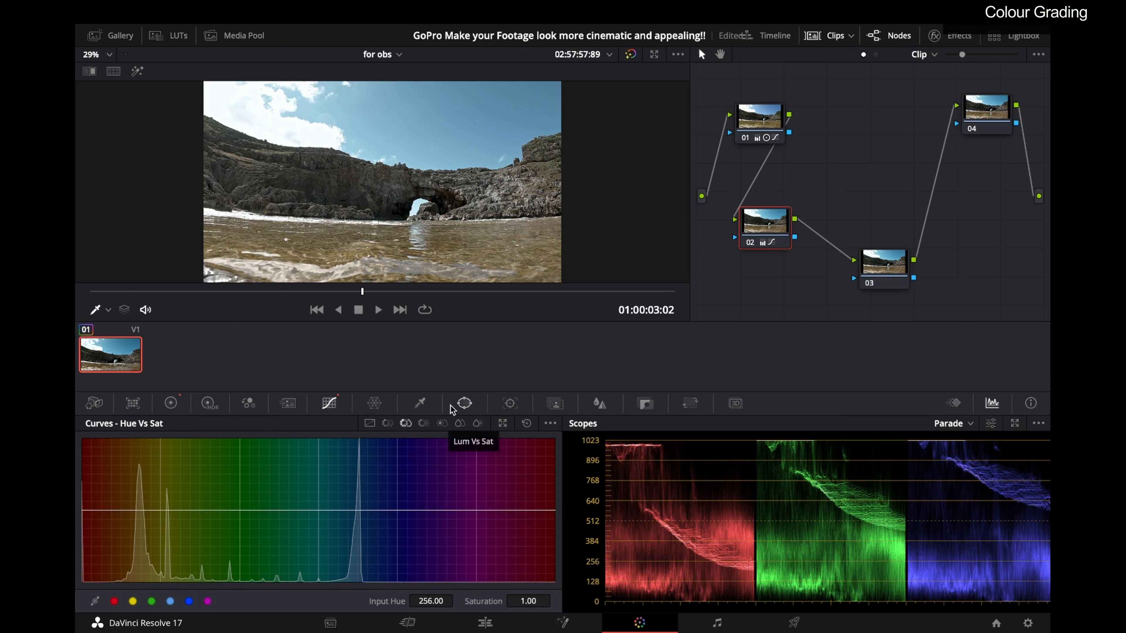
click(345, 511)
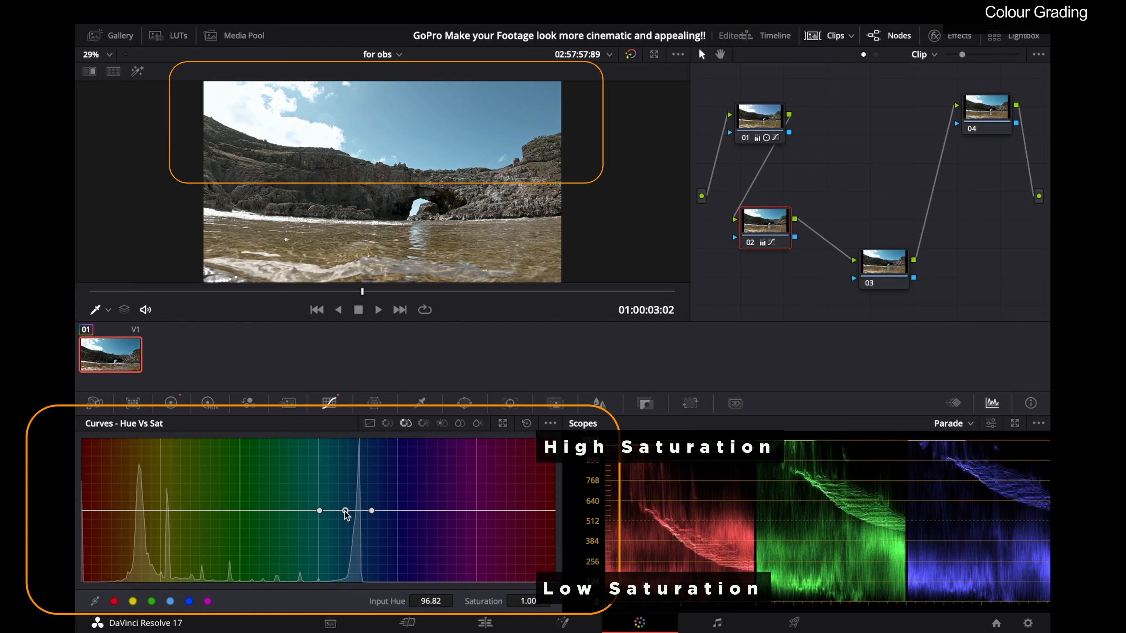
drag(344, 511, 348, 479)
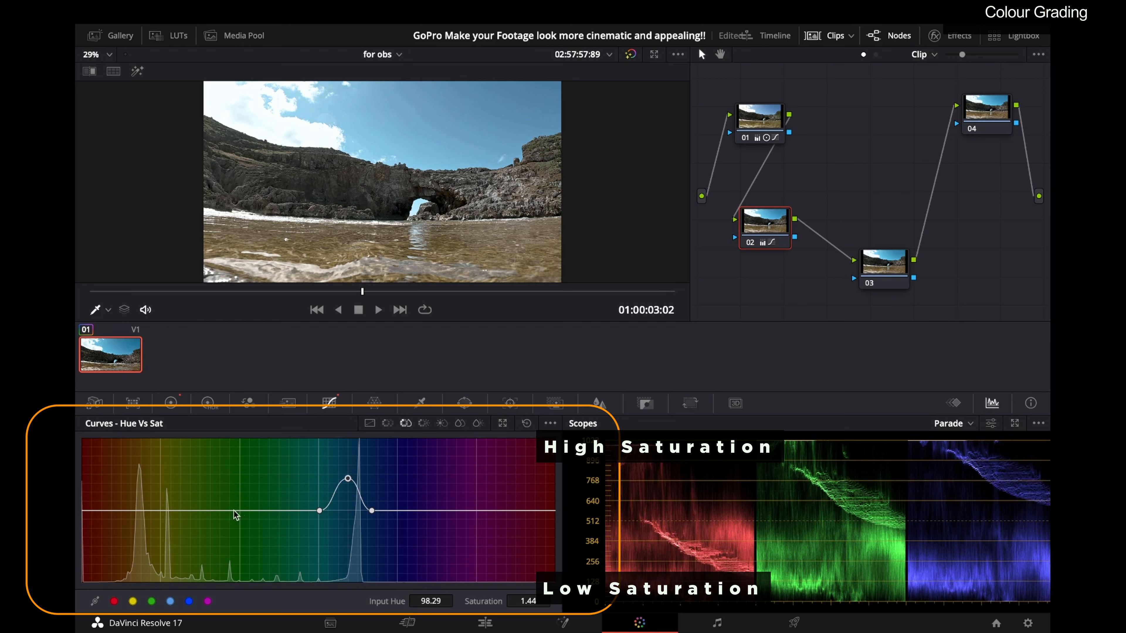
Step: Add three control points in the orange-yellow range of the Hue Vs Sat curve and lower the orange point's saturation
click(168, 512)
click(150, 513)
click(186, 511)
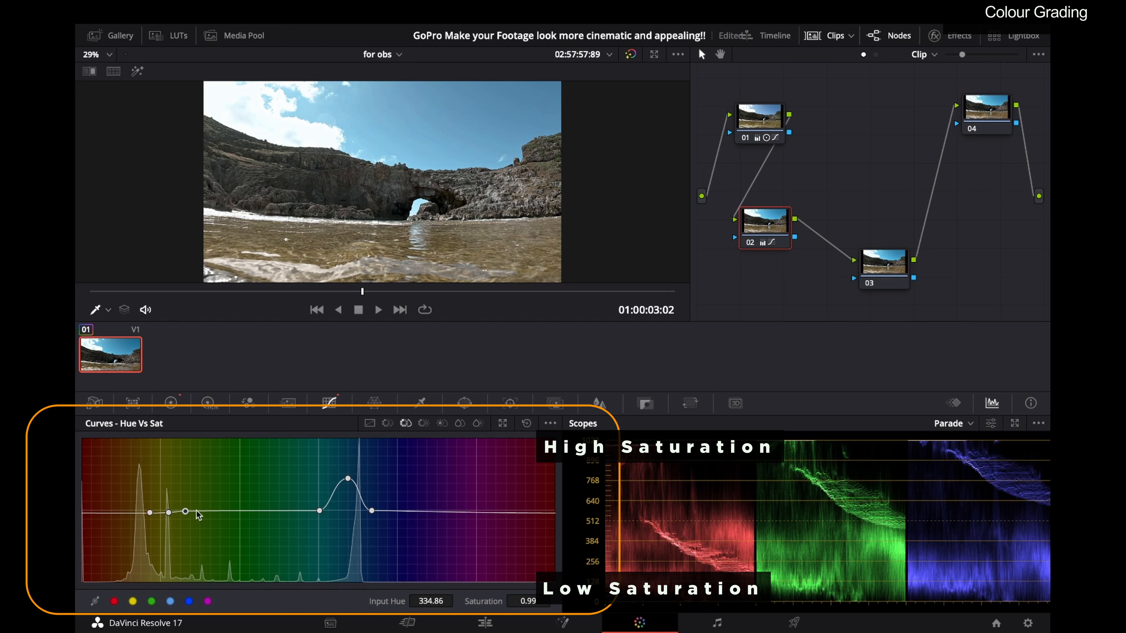
drag(150, 513, 152, 538)
click(153, 510)
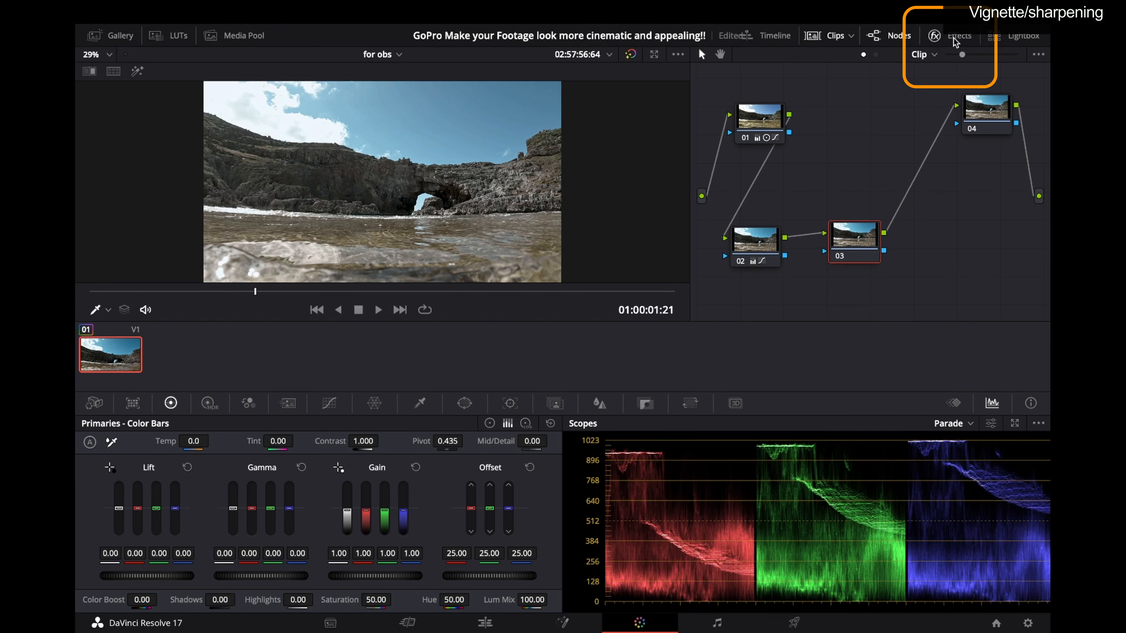
Step: Search the effects library for "vigne" and apply the Vignette effect to node 03
click(953, 39)
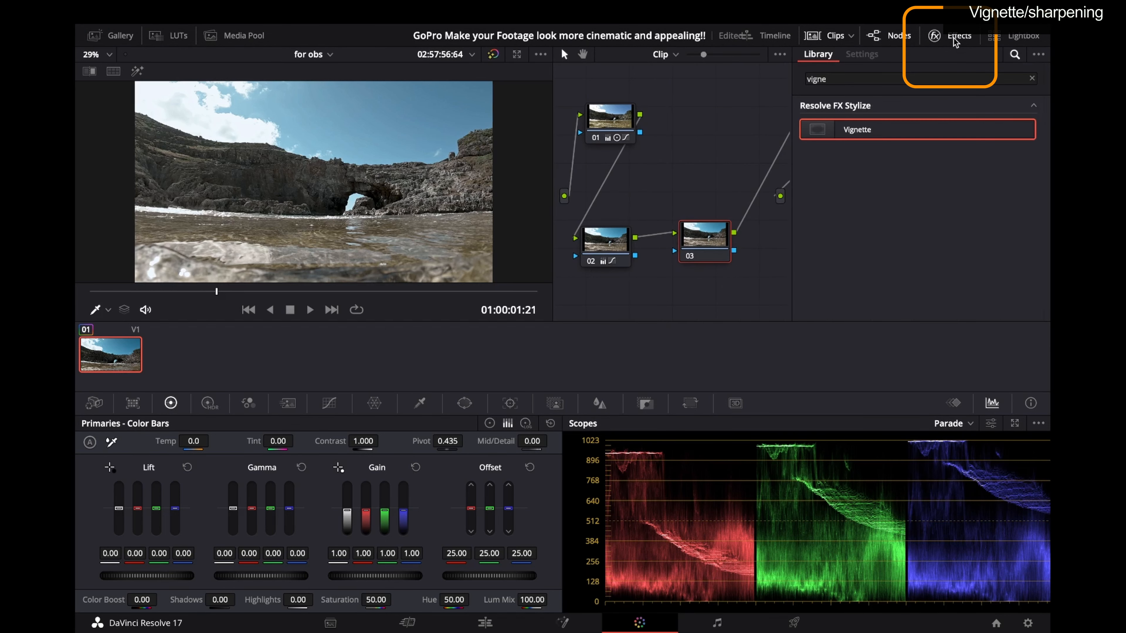
click(1032, 78)
text(vigne)
drag(859, 129, 705, 239)
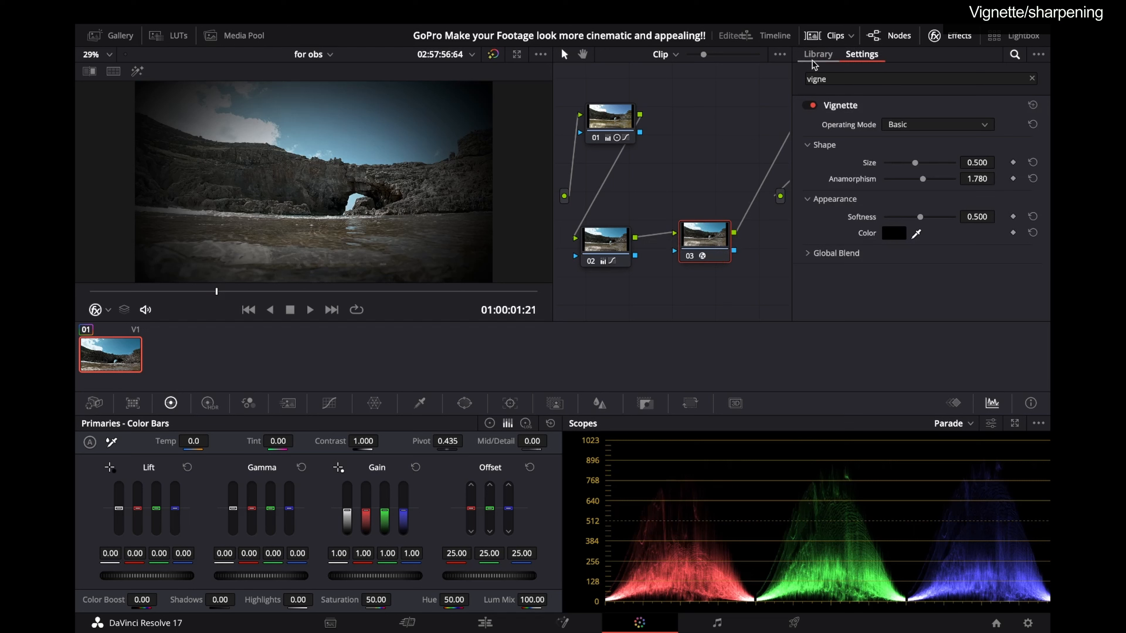
Step: Increase the Vignette effect's size and select node 03
click(817, 55)
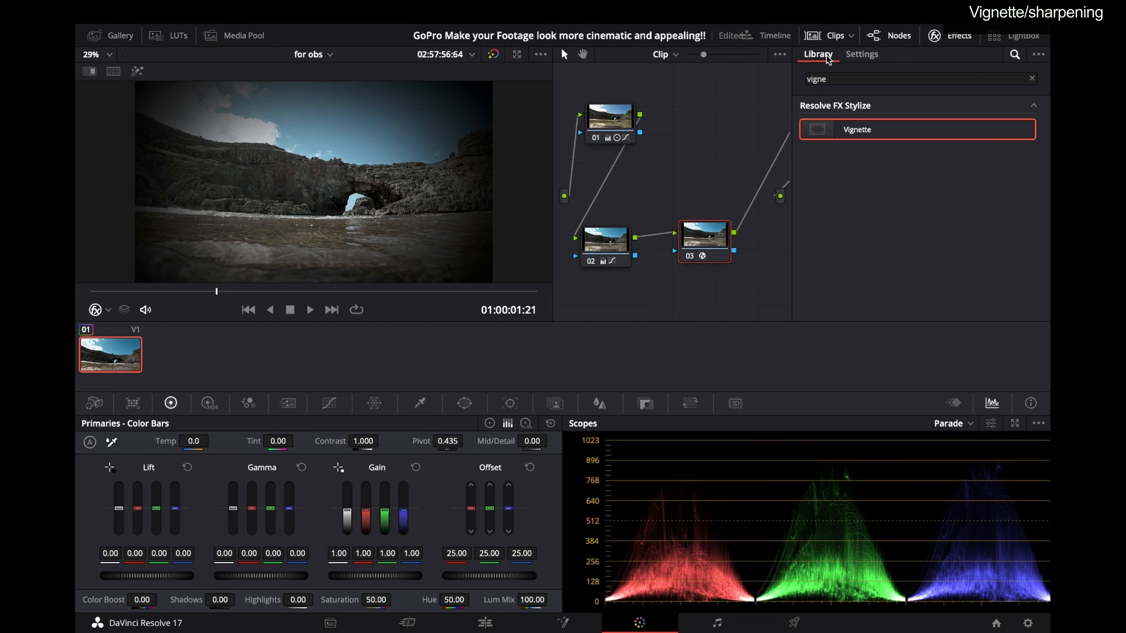
click(849, 57)
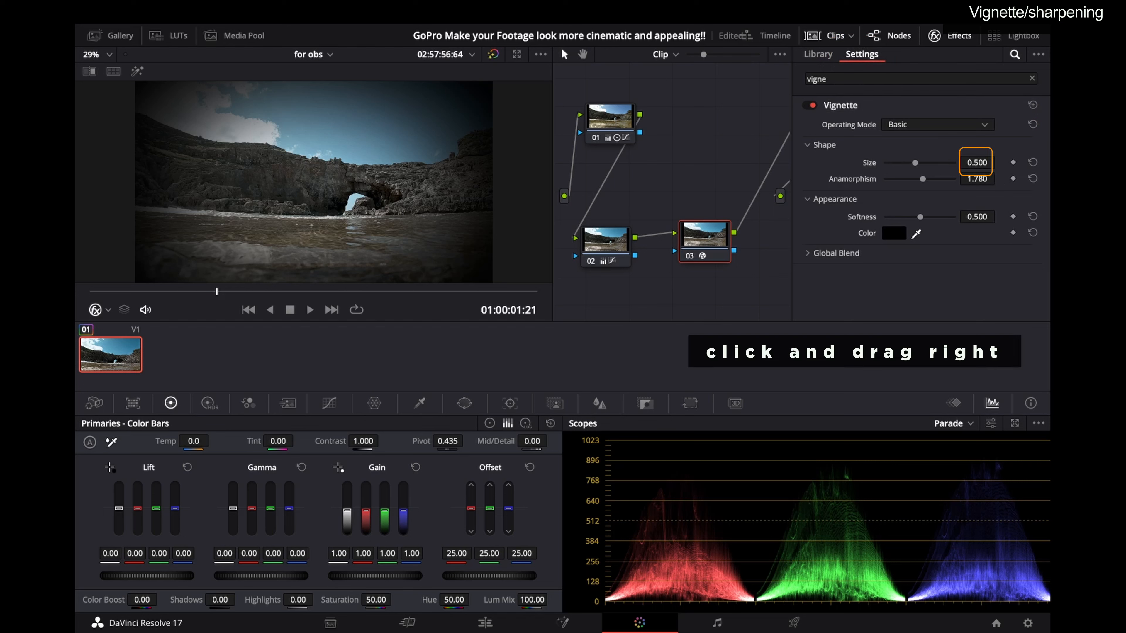
drag(977, 162, 1022, 163)
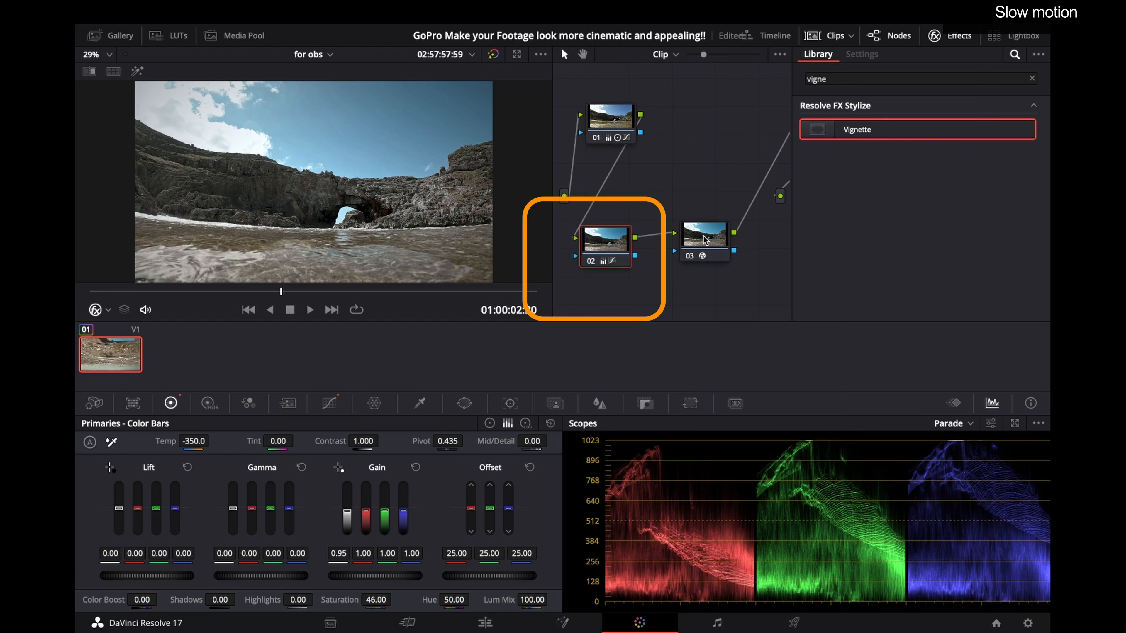
click(705, 237)
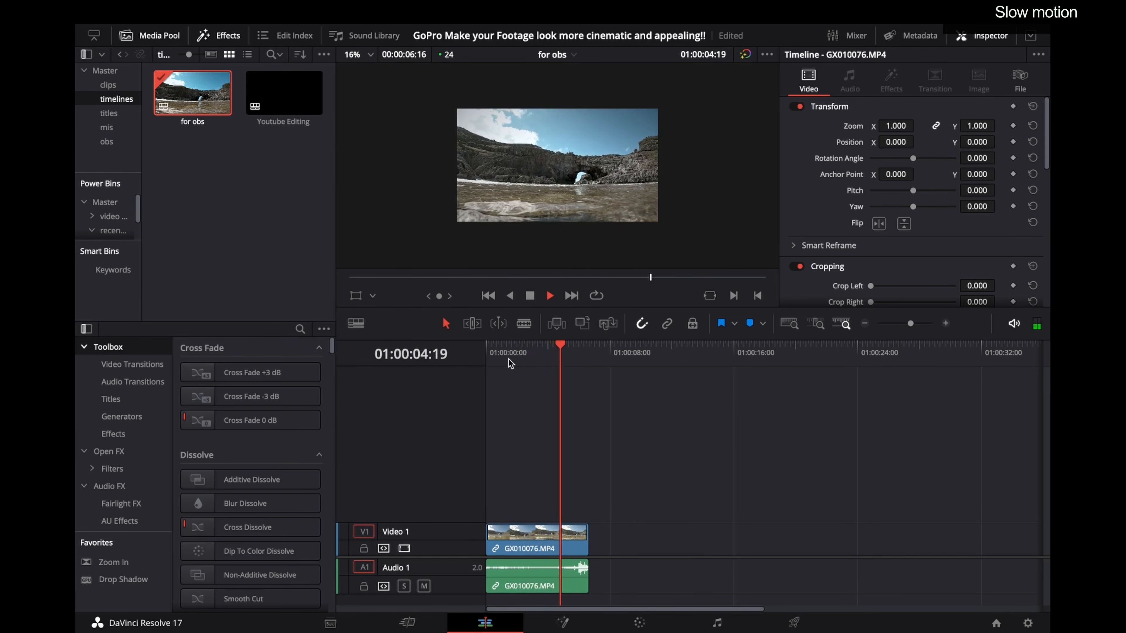
Step: Stop timeline playback, show the clips bin in the media pool and select the source clip GX010076.MP4
key(space)
click(532, 539)
click(108, 84)
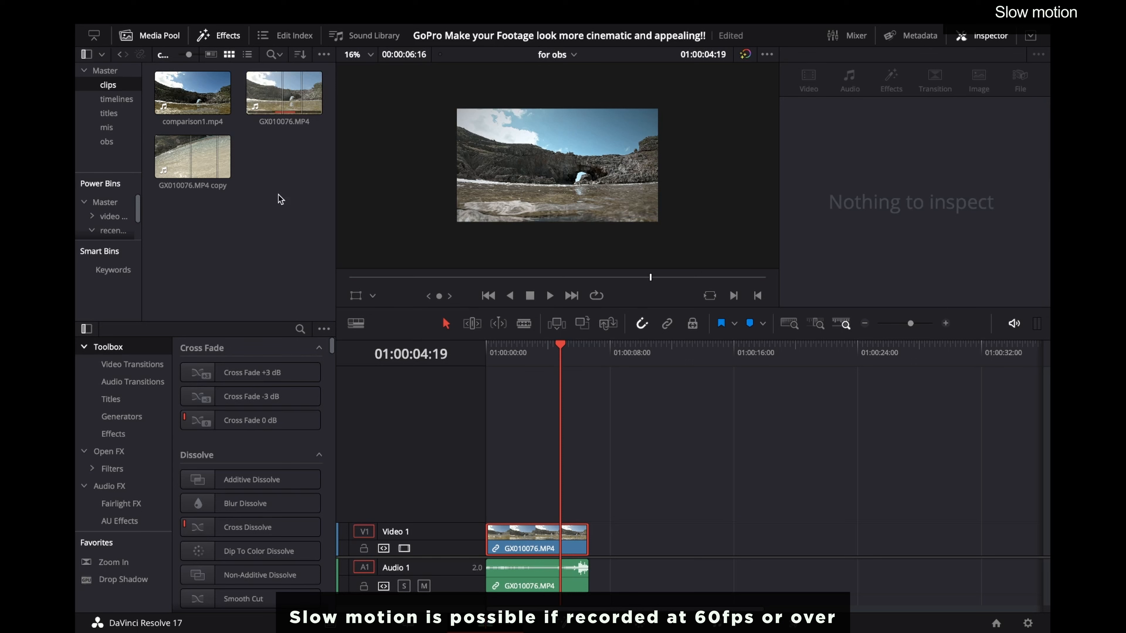
click(284, 93)
right_click(285, 92)
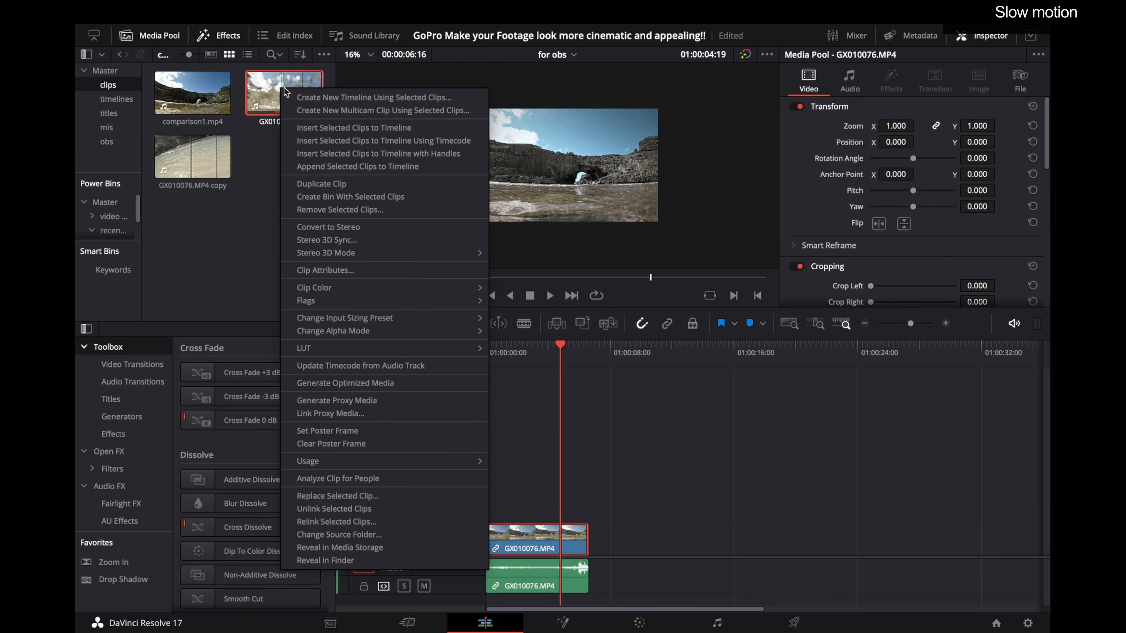
click(254, 163)
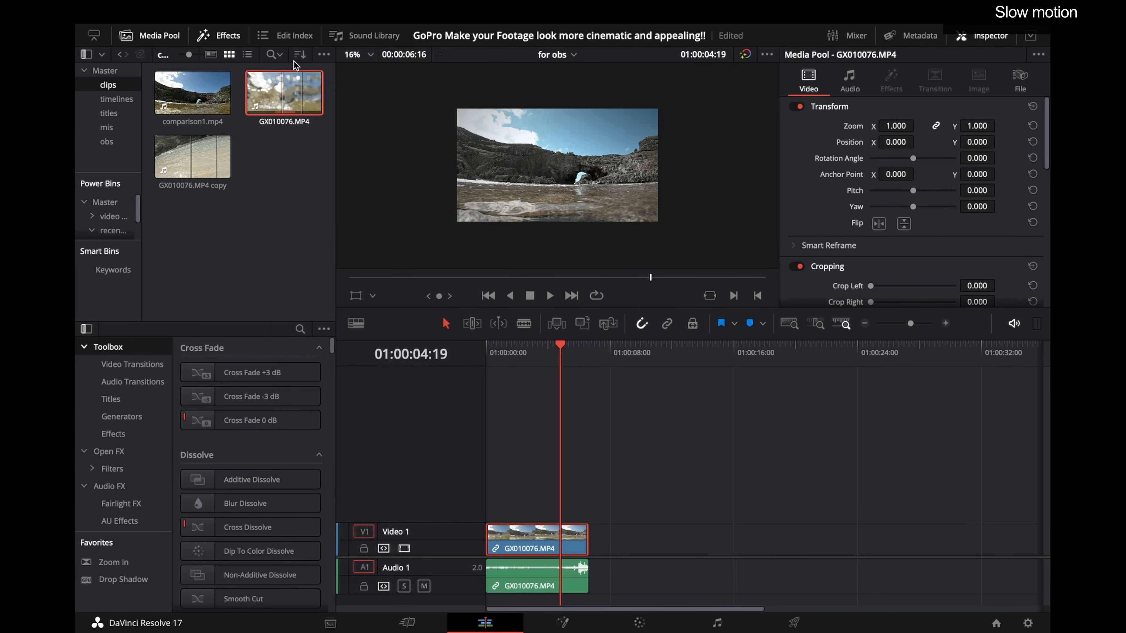
Step: Try a lower video frame rate for GX010076.MP4 in its clip attributes
right_click(287, 98)
click(331, 280)
click(525, 124)
click(539, 133)
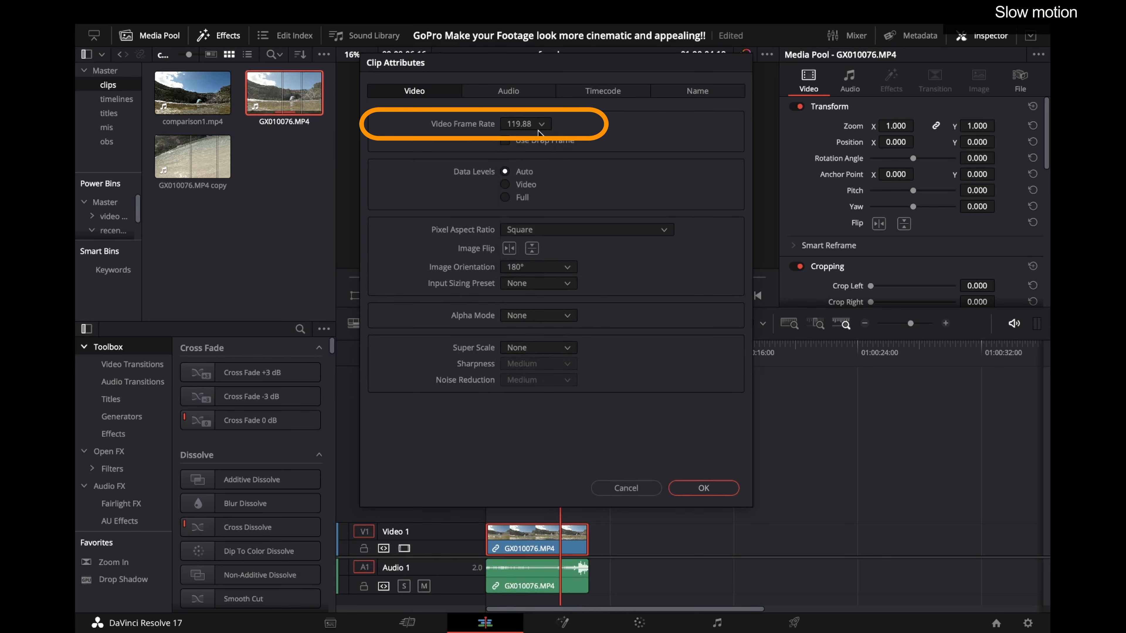
click(539, 132)
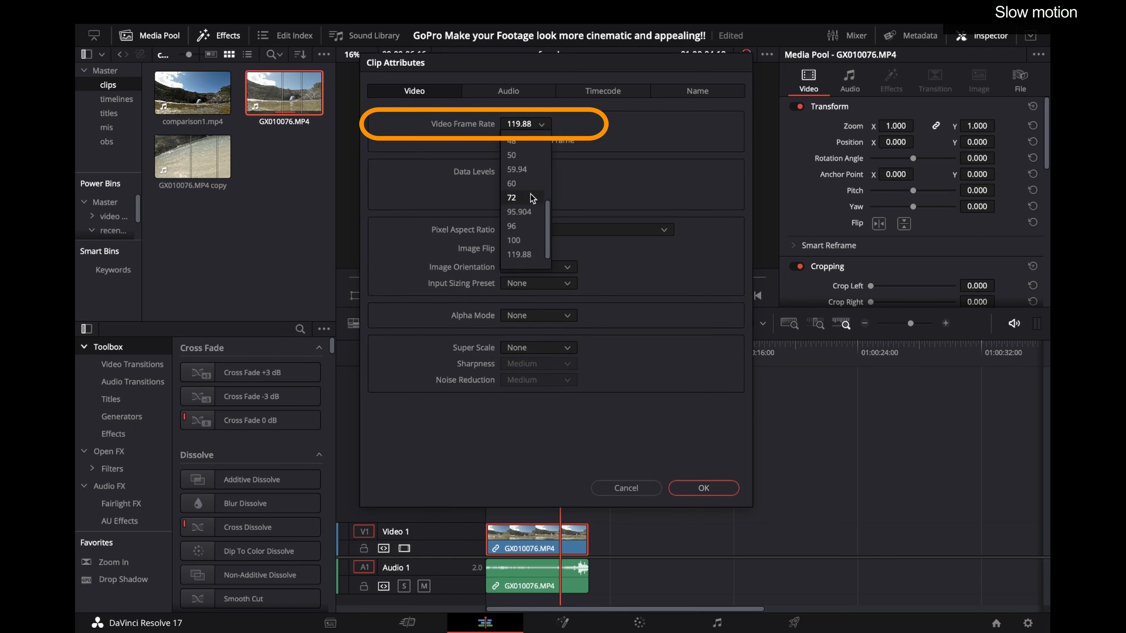
scroll(532, 198, up, 3)
click(523, 170)
click(703, 488)
Step: Try extending the GX010076.MP4 clip on Video 1 and scrub through the footage on the timeline
click(498, 355)
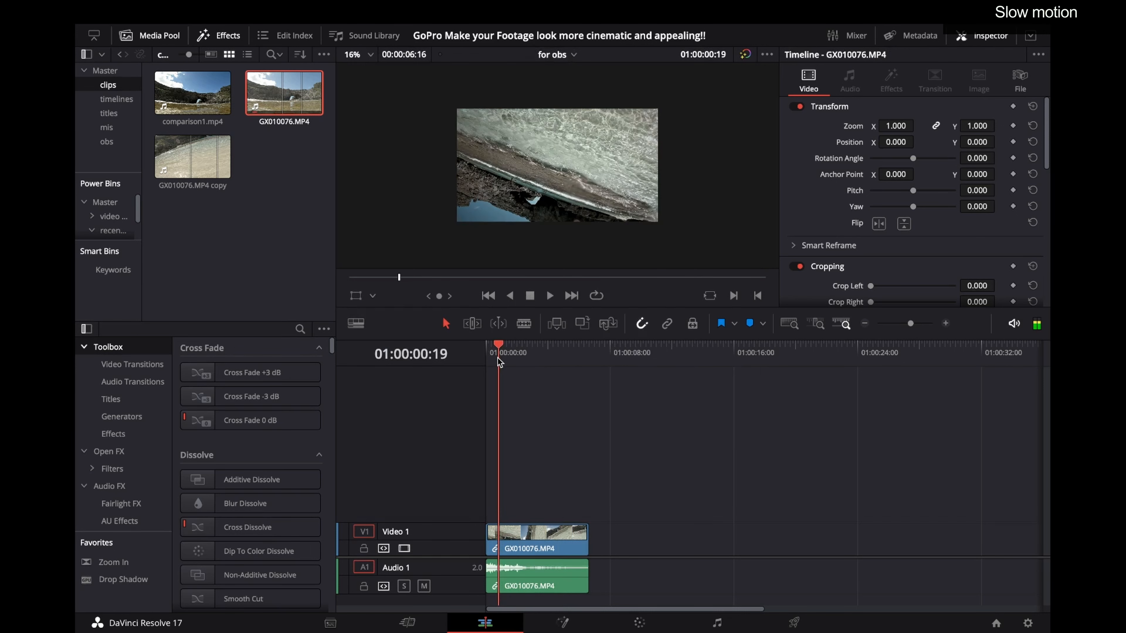
drag(498, 361, 540, 362)
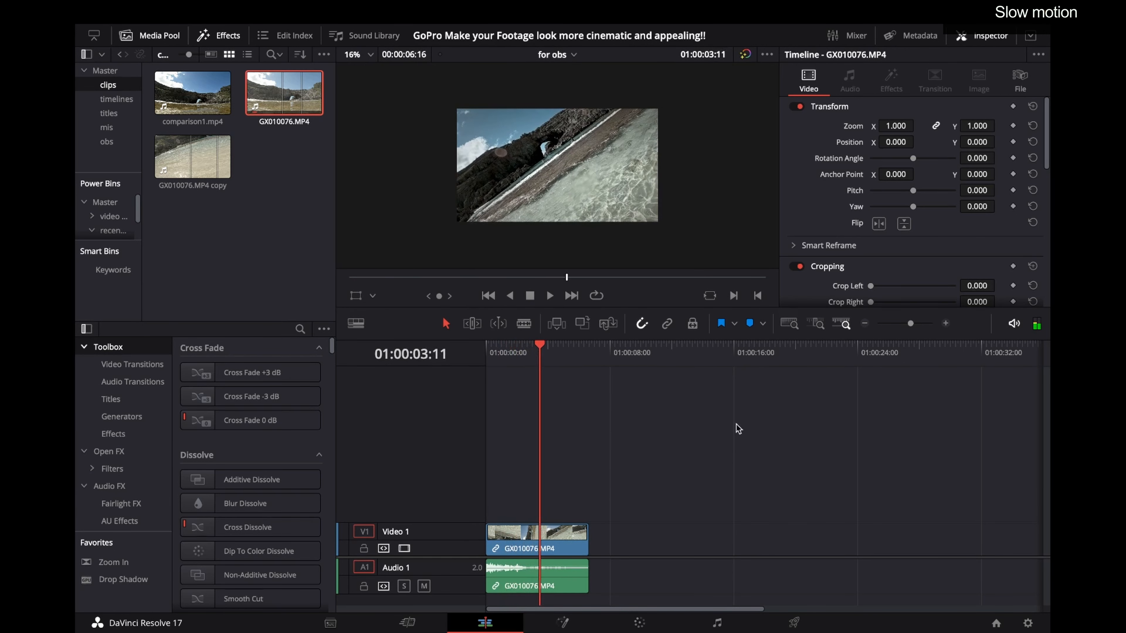
click(864, 323)
drag(510, 540, 867, 541)
drag(592, 357, 786, 361)
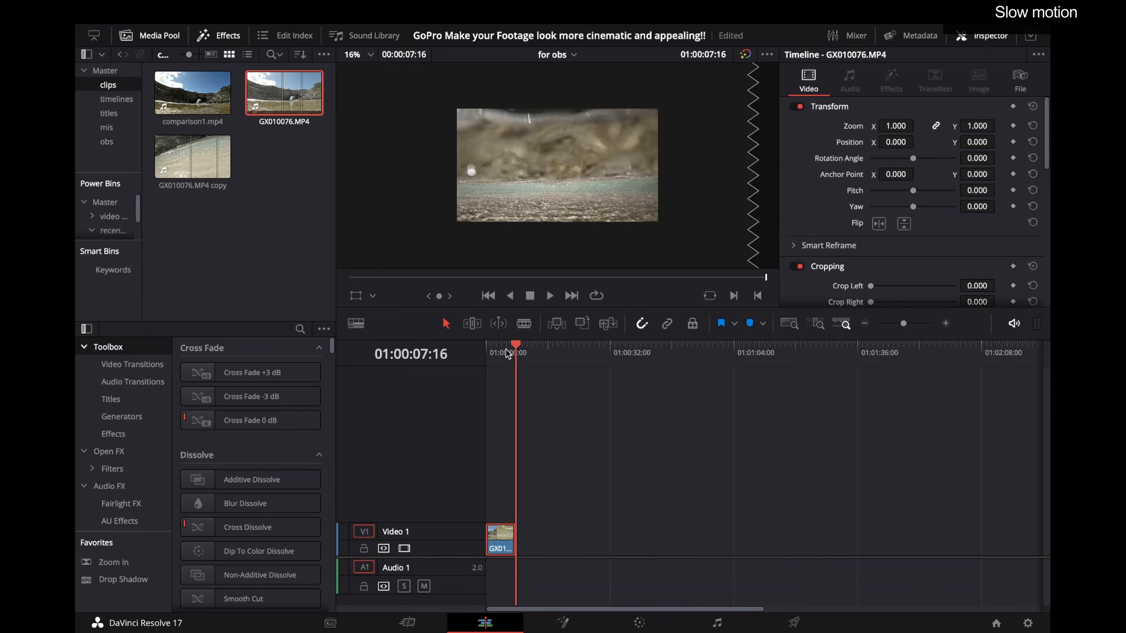
drag(506, 348, 443, 317)
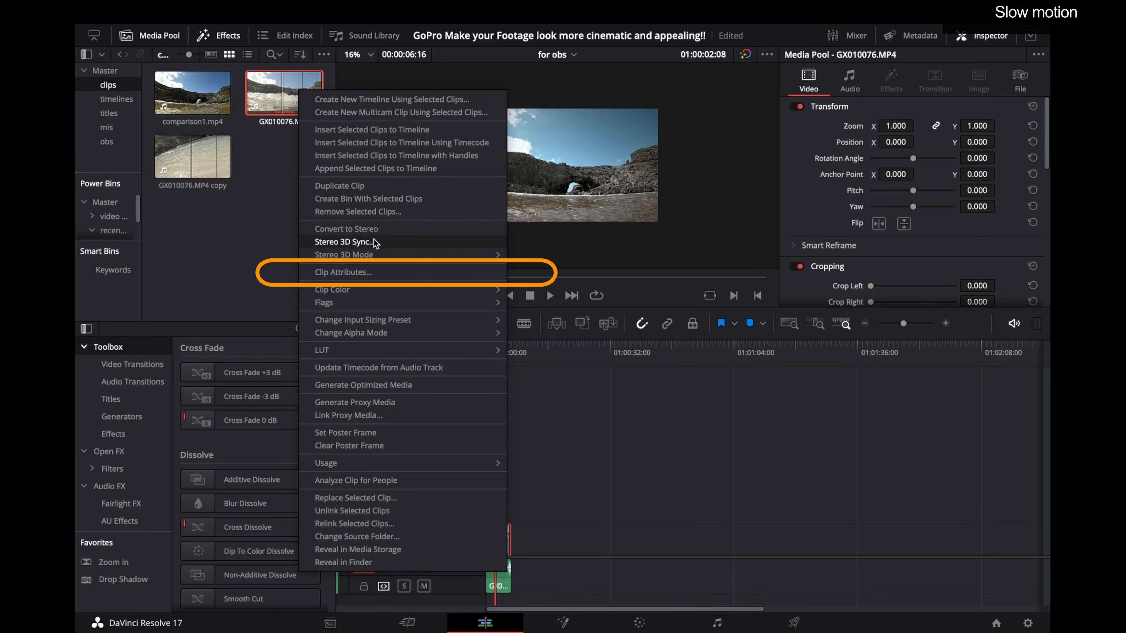
Step: Lower the video frame rate of GX010076.MP4 in its clip attributes and extend its video on the timeline to 28:12
click(379, 278)
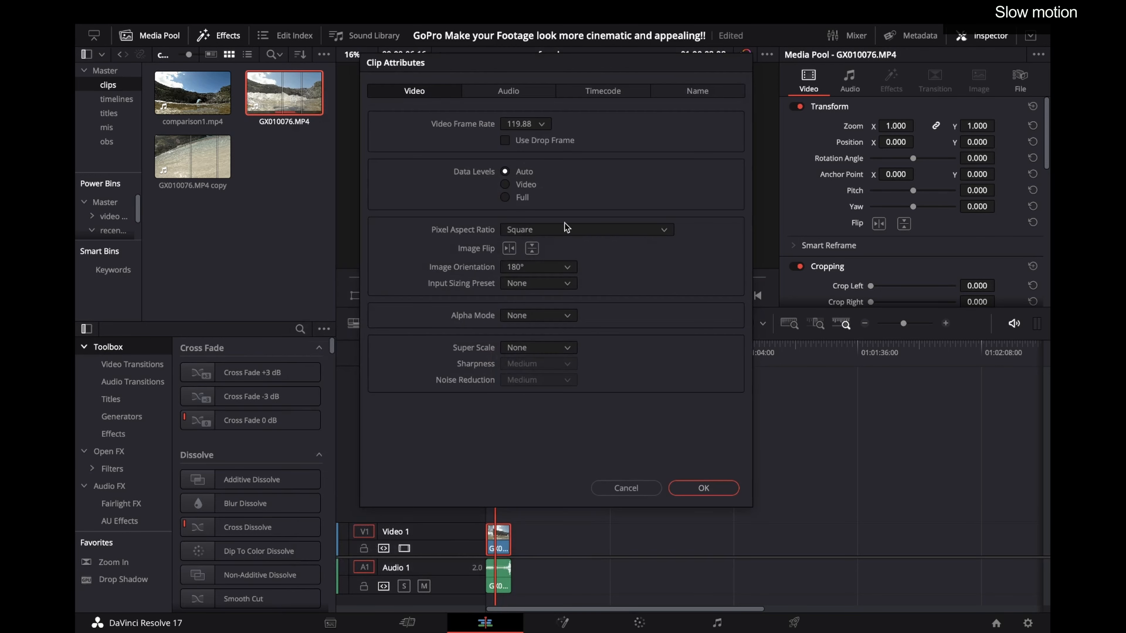
click(525, 124)
click(525, 146)
click(703, 488)
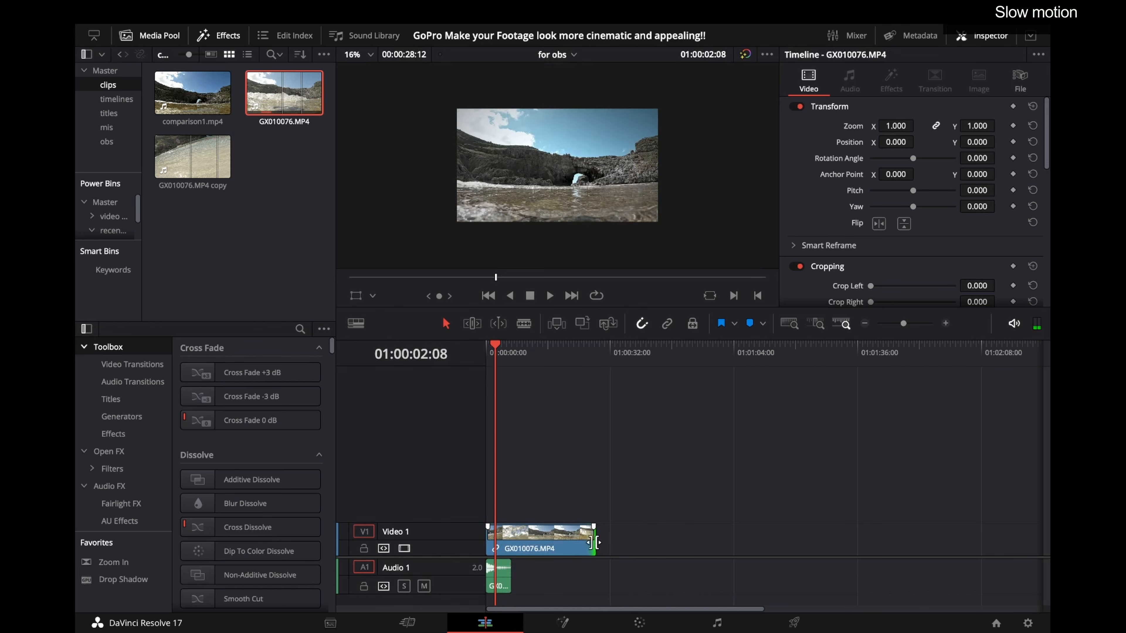
Step: Play back the slowed clip, trim its start to 01:00:17:00 and shorten its end to a length of about 08:20
click(539, 355)
key(space)
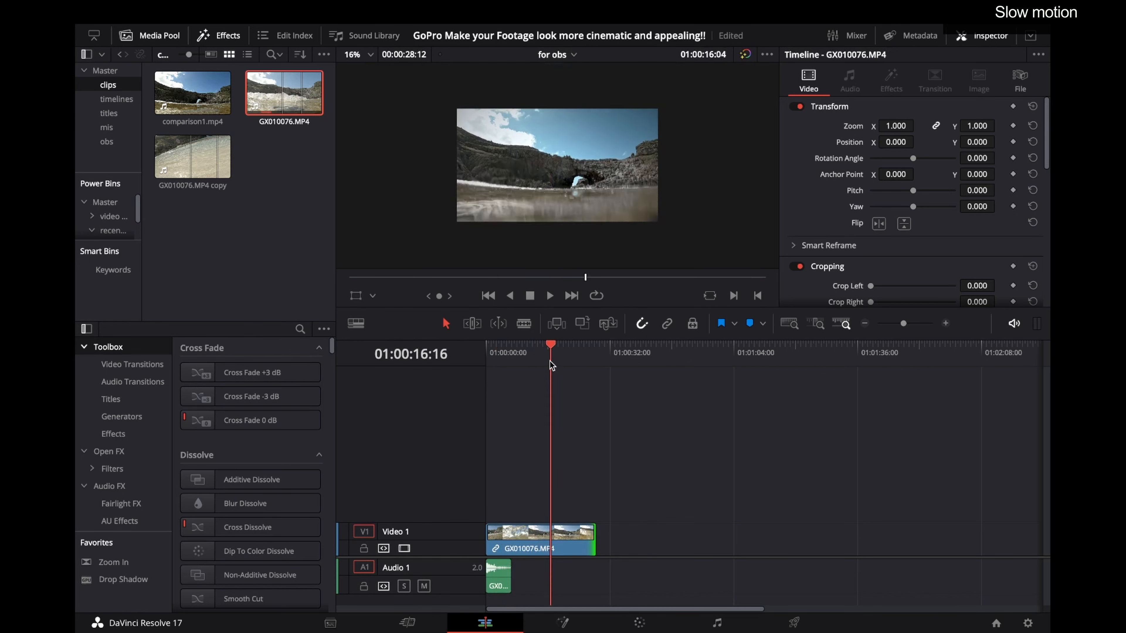
key(space)
drag(482, 548, 575, 541)
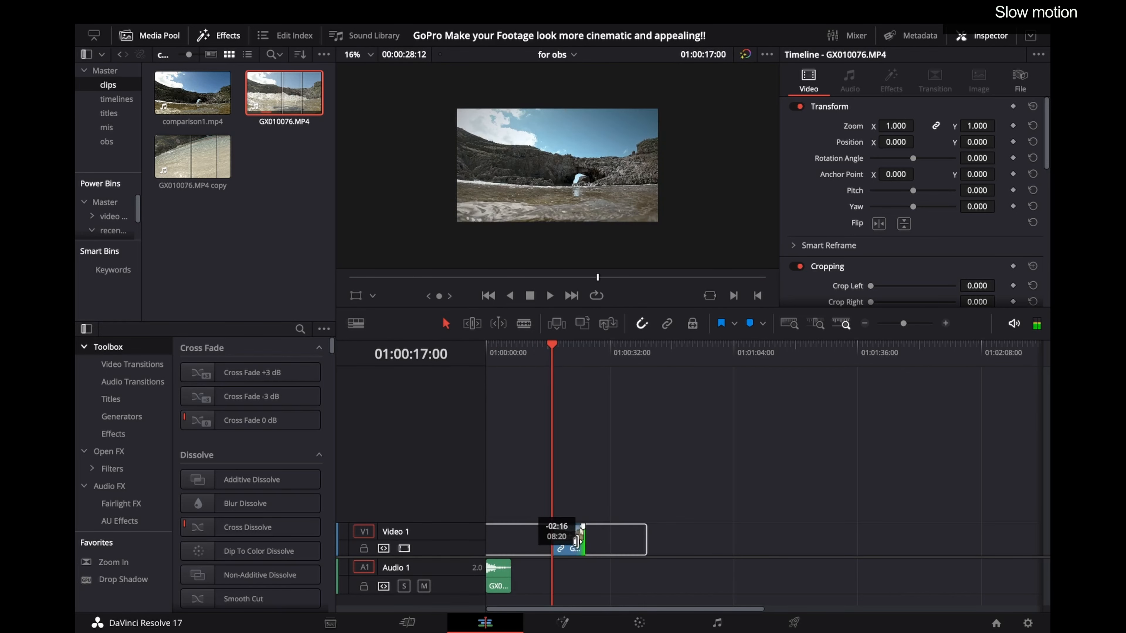